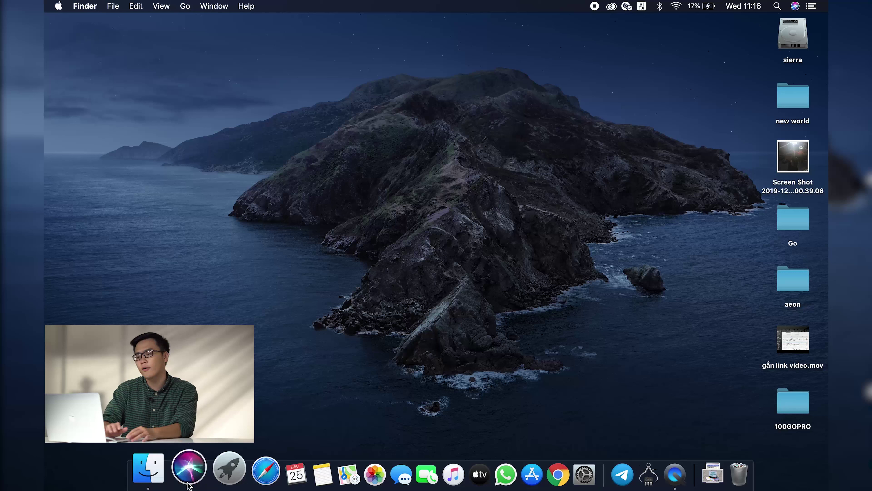
Step: Delete the MenuTab for Facebook application through Launchpad, and return to the desktop
{"action": "left_click", "coordinate": [221, 476]}
{"action": "scroll", "coordinate": [576, 281], "scroll_direction": "right", "scroll_amount": 5}
{"action": "scroll", "coordinate": [576, 281], "scroll_direction": "left", "scroll_amount": 3}
{"action": "scroll", "coordinate": [578, 283], "scroll_direction": "right", "scroll_amount": 5}
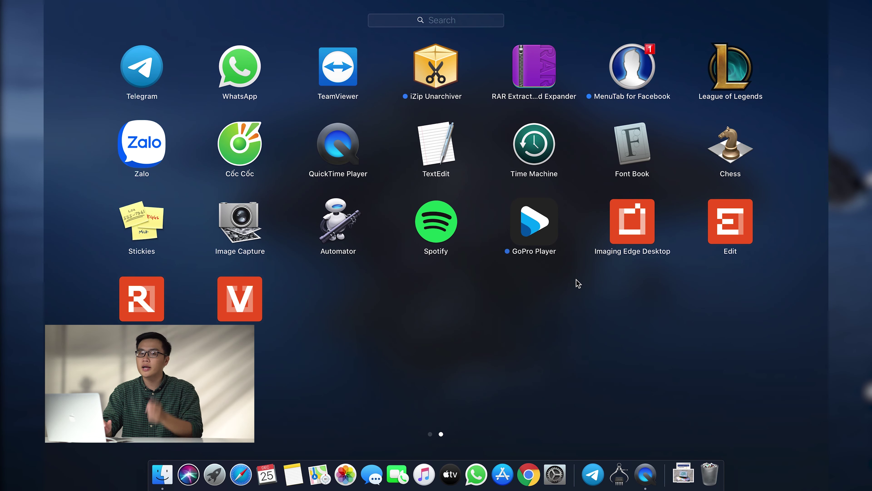
{"action": "left_click", "coordinate": [543, 219]}
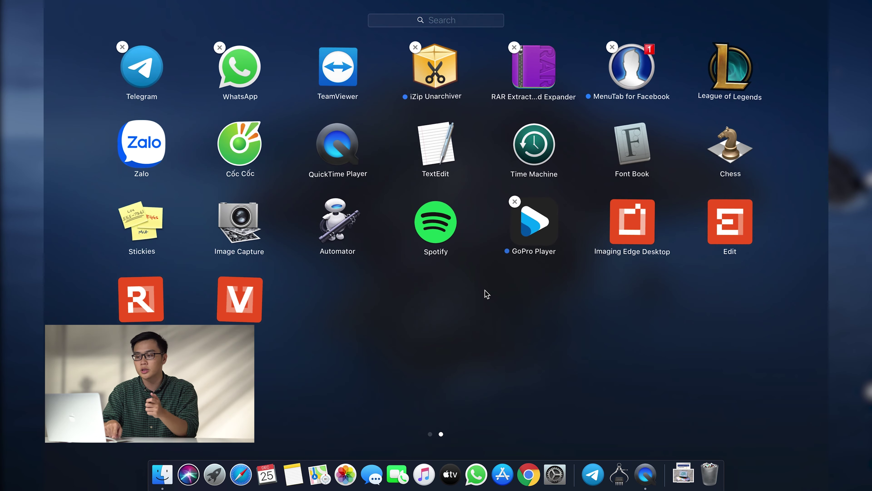
{"action": "scroll", "coordinate": [487, 293], "scroll_direction": "left", "scroll_amount": 3}
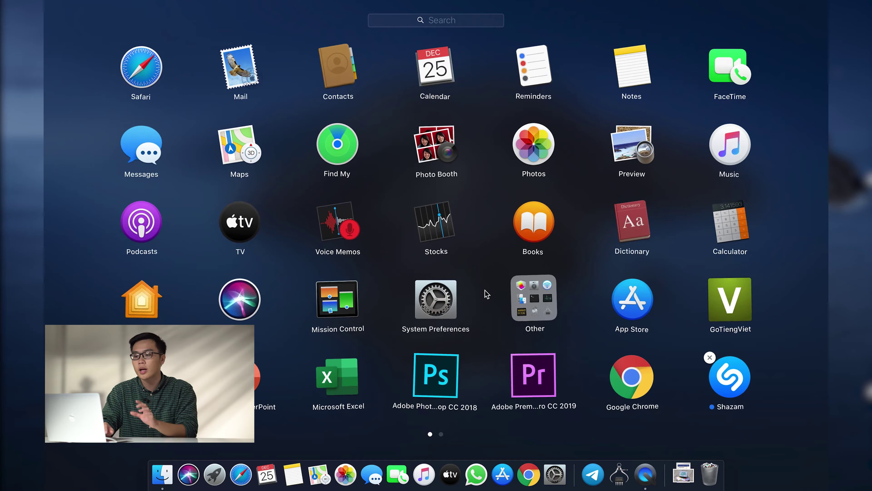
{"action": "scroll", "coordinate": [487, 294], "scroll_direction": "right", "scroll_amount": 3}
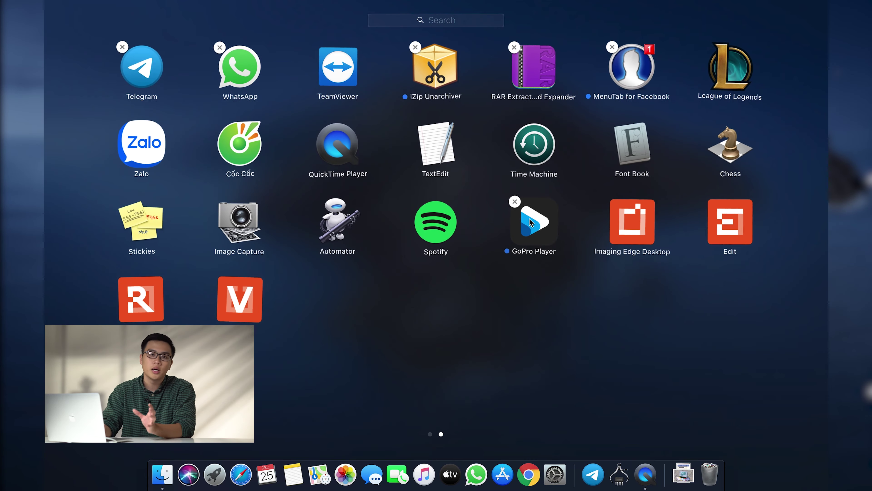
{"action": "left_click", "coordinate": [613, 47]}
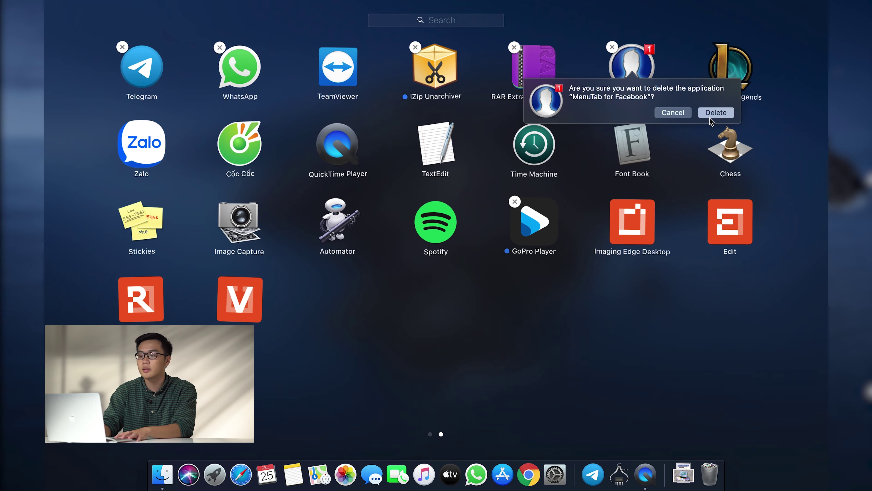
{"action": "left_click", "coordinate": [715, 113]}
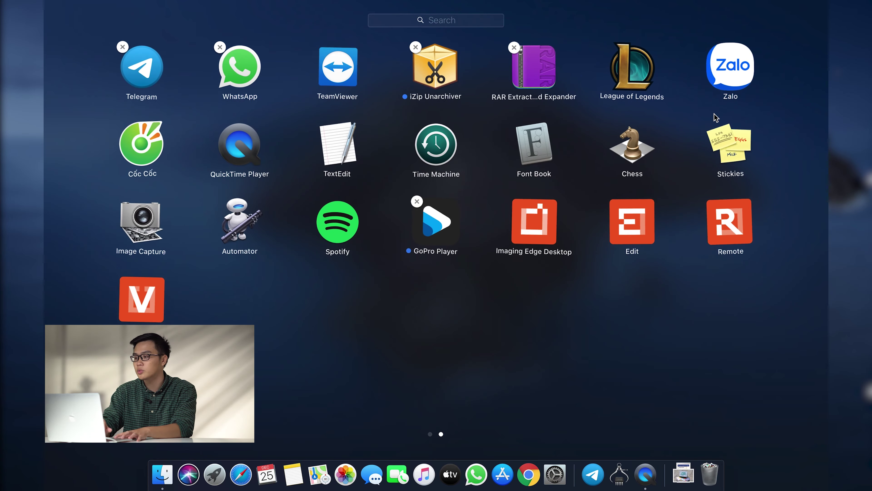
{"action": "left_click", "coordinate": [515, 336]}
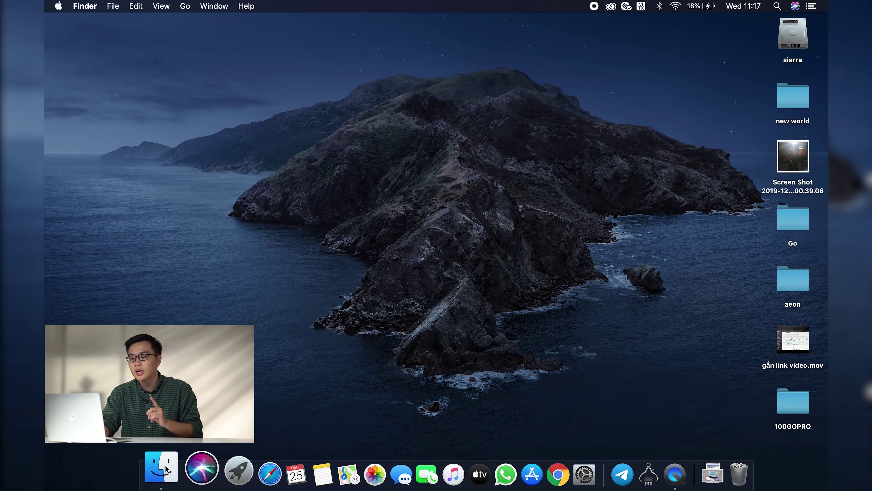
Step: Open a Finder window, enlarge it, and show the Applications folder
{"action": "left_click", "coordinate": [165, 468]}
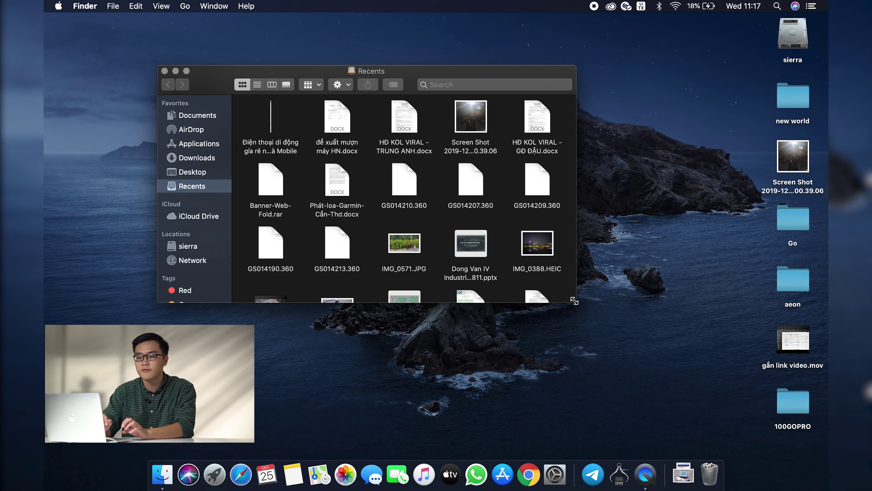
{"action": "left_click_drag", "start_coordinate": [577, 302], "coordinate": [739, 427]}
{"action": "left_click_drag", "start_coordinate": [206, 82], "coordinate": [198, 50]}
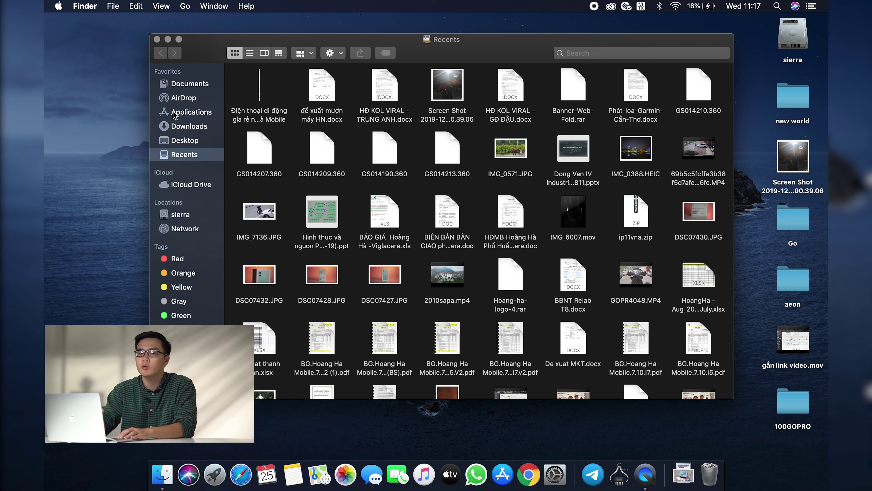
{"action": "left_click", "coordinate": [191, 114]}
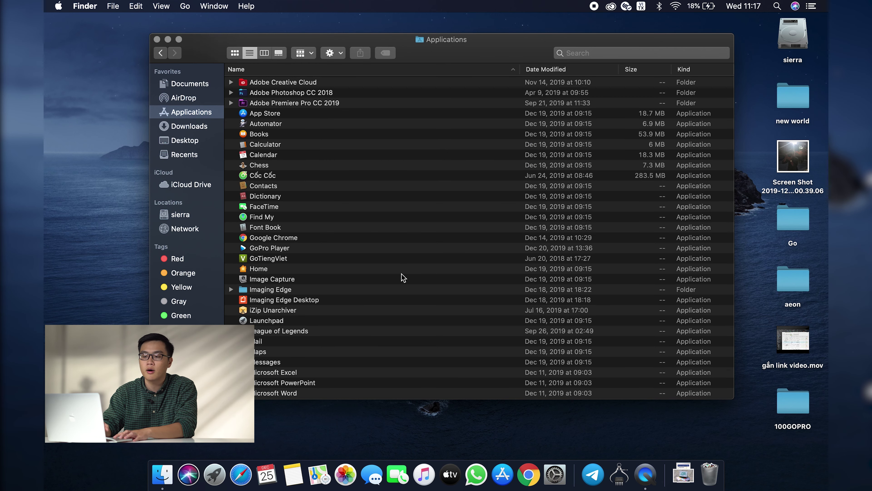
Step: Look through the installed applications and view the Move to Trash option for Zalo without applying it
{"action": "scroll", "coordinate": [403, 274], "scroll_direction": "down", "scroll_amount": 10}
{"action": "scroll", "coordinate": [403, 275], "scroll_direction": "up", "scroll_amount": 10}
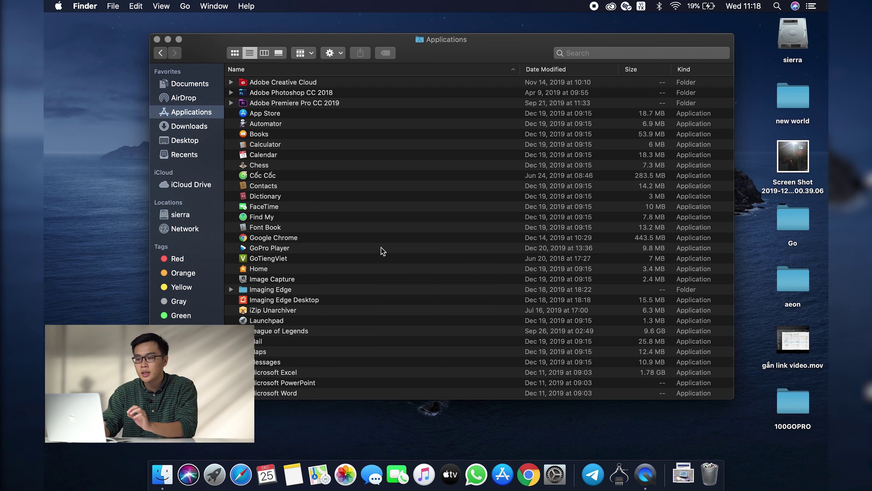
{"action": "scroll", "coordinate": [312, 210], "scroll_direction": "down", "scroll_amount": 10}
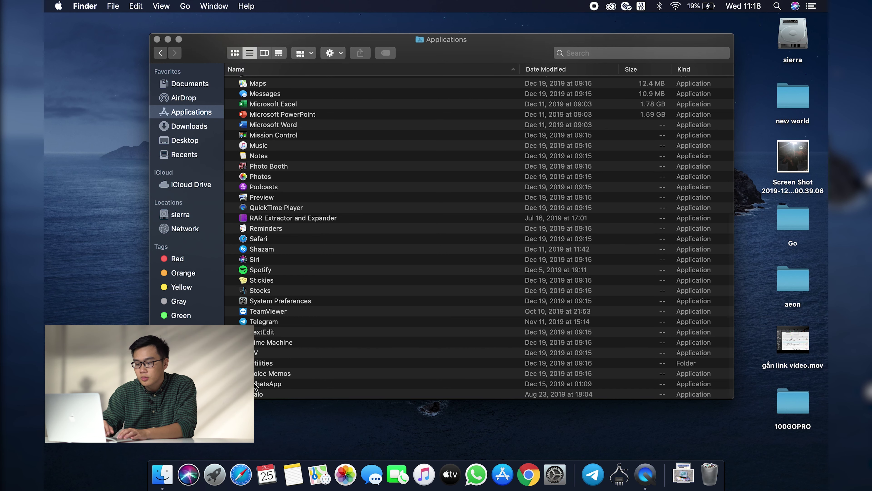
{"action": "right_click", "coordinate": [256, 395]}
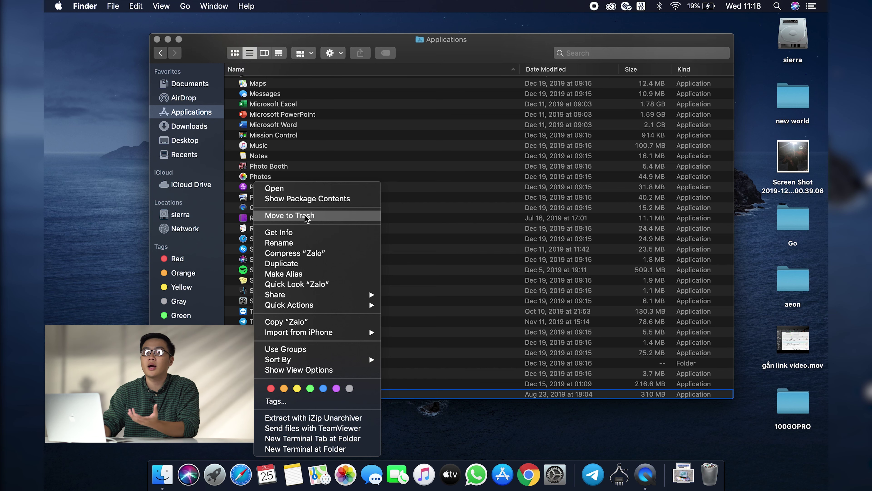
{"action": "left_click", "coordinate": [349, 141]}
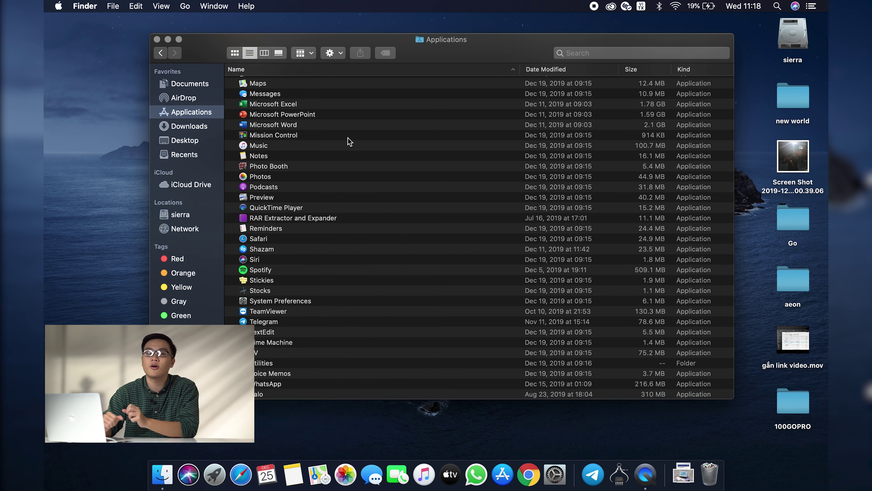
Step: Sort the Applications folder by size with the largest apps first, and close the Finder window
{"action": "scroll", "coordinate": [470, 207], "scroll_direction": "up", "scroll_amount": 10}
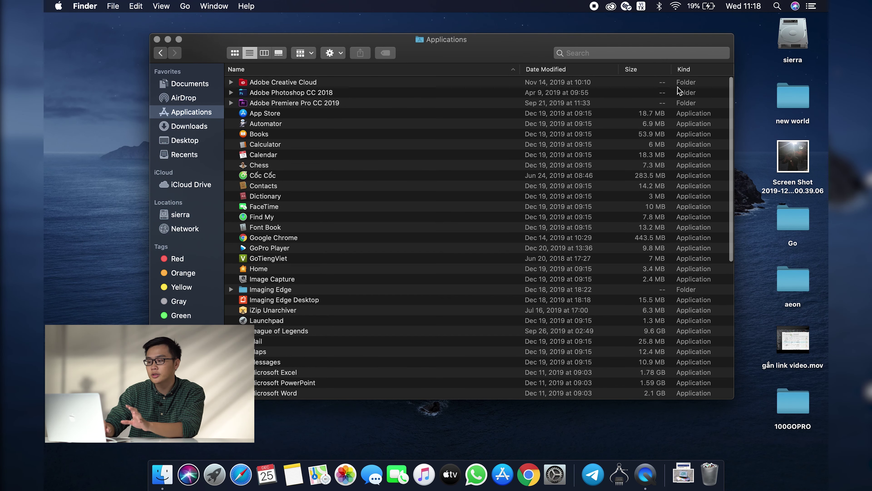
{"action": "left_click", "coordinate": [652, 73]}
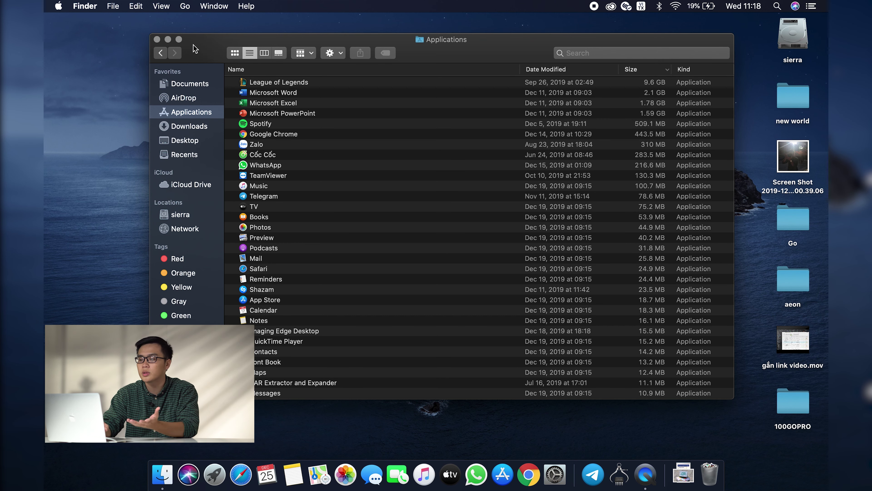
{"action": "left_click", "coordinate": [157, 39]}
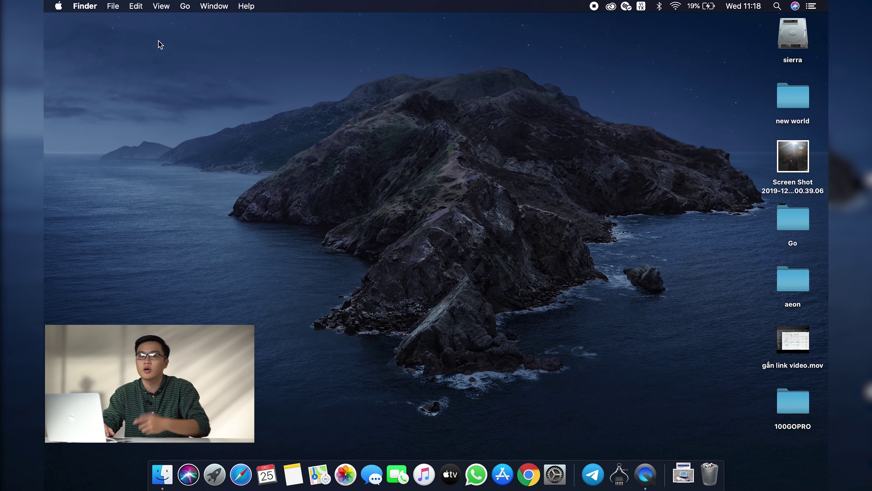
Step: Open storage management for the Mac's internal disk from the About This Mac storage information
{"action": "left_click", "coordinate": [58, 6]}
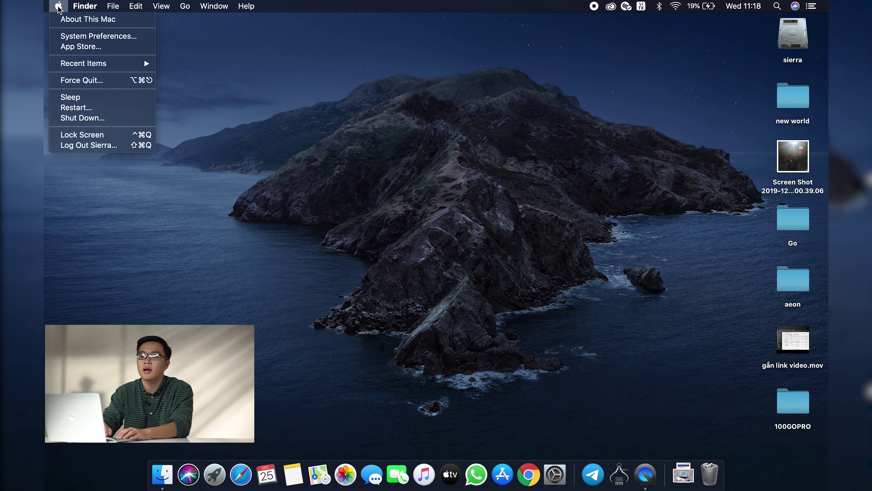
{"action": "left_click", "coordinate": [72, 19]}
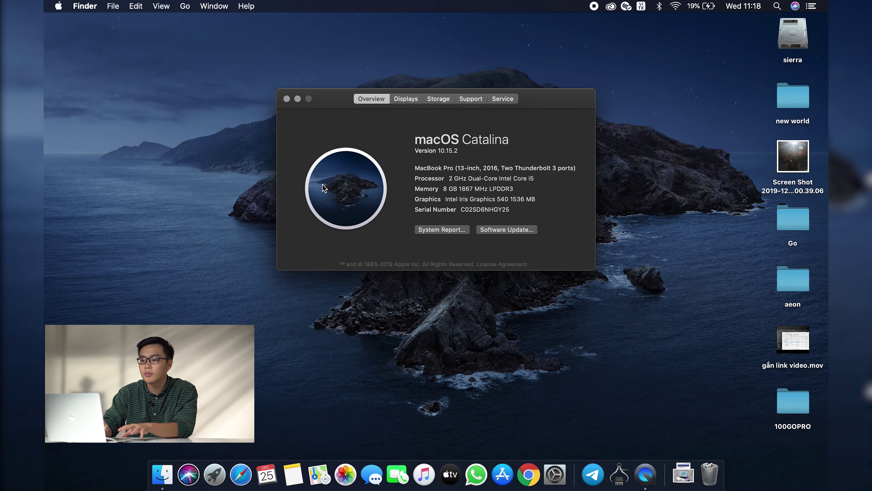
{"action": "left_click", "coordinate": [440, 99]}
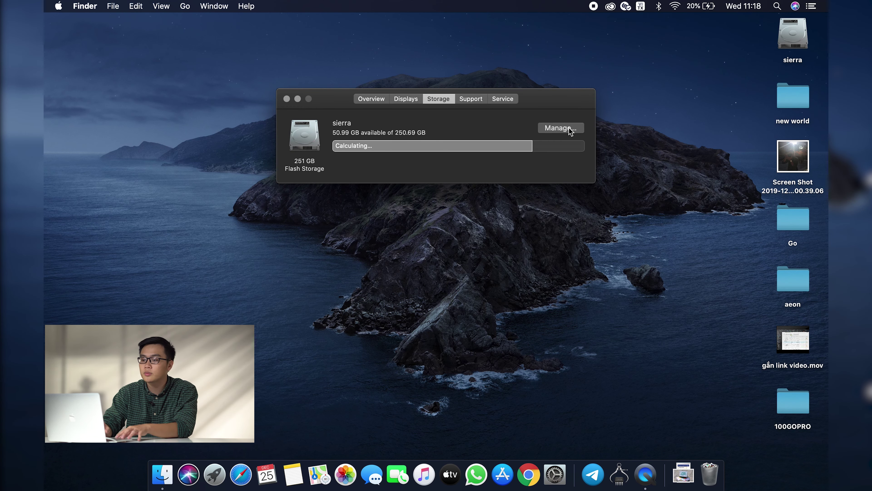
{"action": "left_click", "coordinate": [561, 128]}
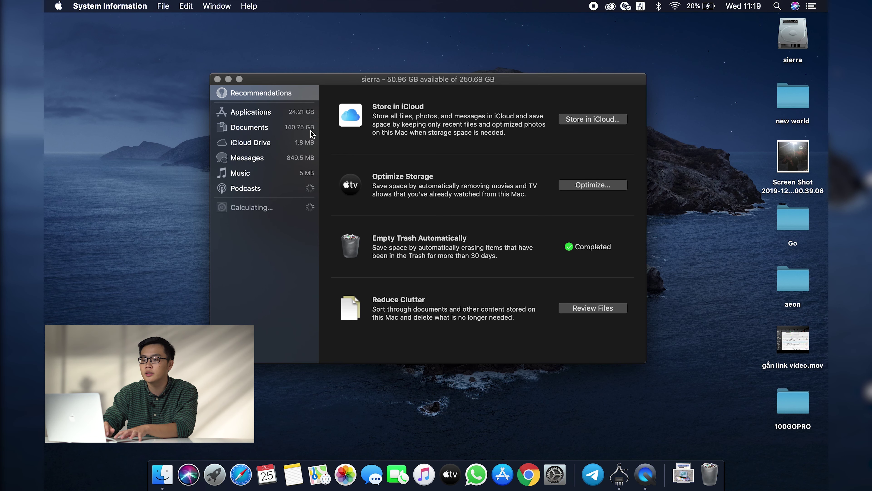
Step: Show the Applications storage category and examine how much space the largest installed apps take up
{"action": "left_click", "coordinate": [235, 114]}
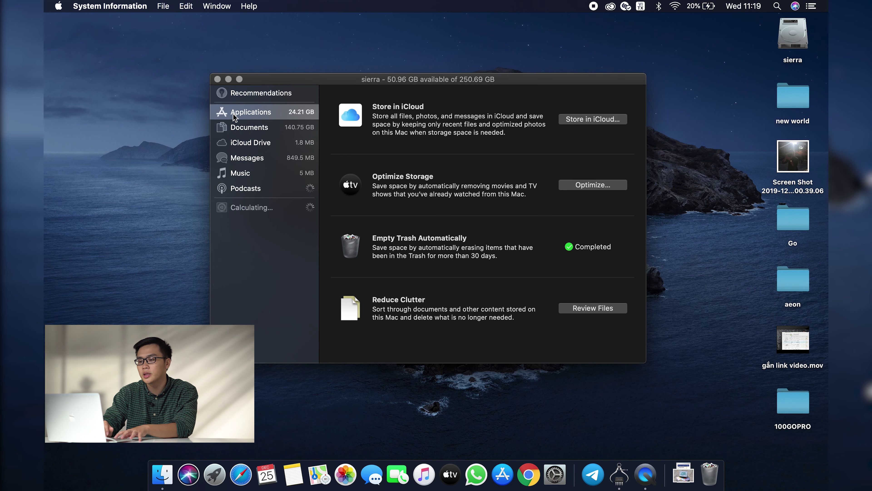
{"action": "scroll", "coordinate": [512, 209], "scroll_direction": "down", "scroll_amount": 10}
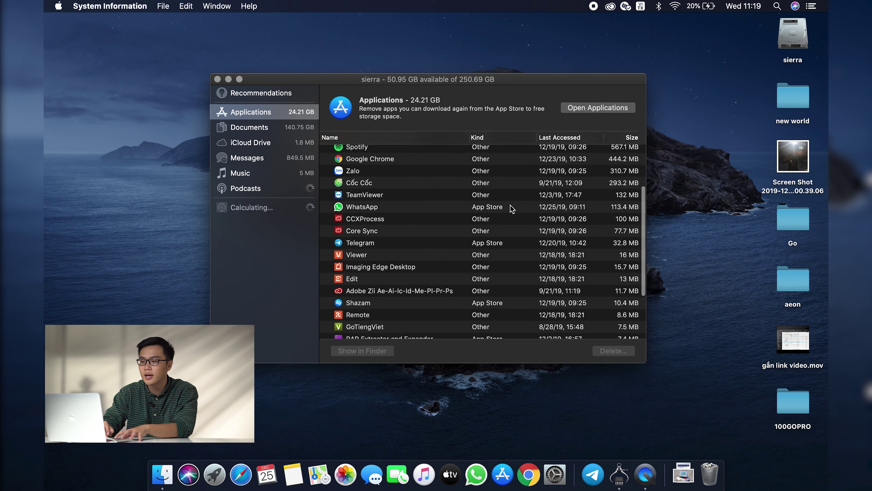
{"action": "scroll", "coordinate": [512, 209], "scroll_direction": "up", "scroll_amount": 10}
{"action": "scroll", "coordinate": [512, 209], "scroll_direction": "down", "scroll_amount": 10}
{"action": "scroll", "coordinate": [512, 209], "scroll_direction": "up", "scroll_amount": 10}
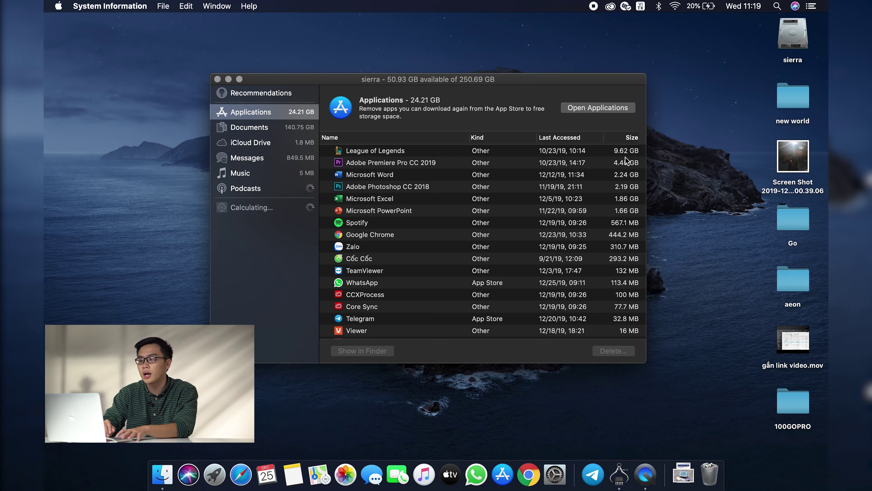
{"action": "left_click", "coordinate": [620, 162]}
{"action": "left_click", "coordinate": [620, 152]}
{"action": "left_click", "coordinate": [616, 187]}
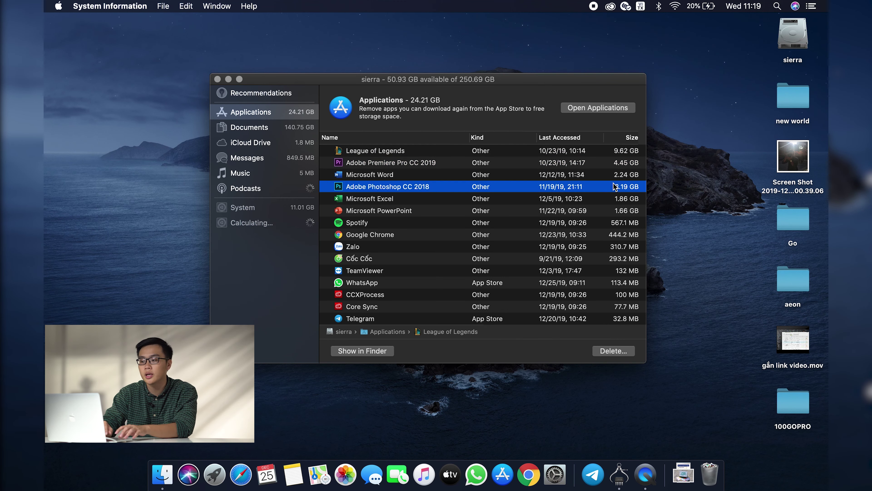
{"action": "left_click", "coordinate": [612, 211]}
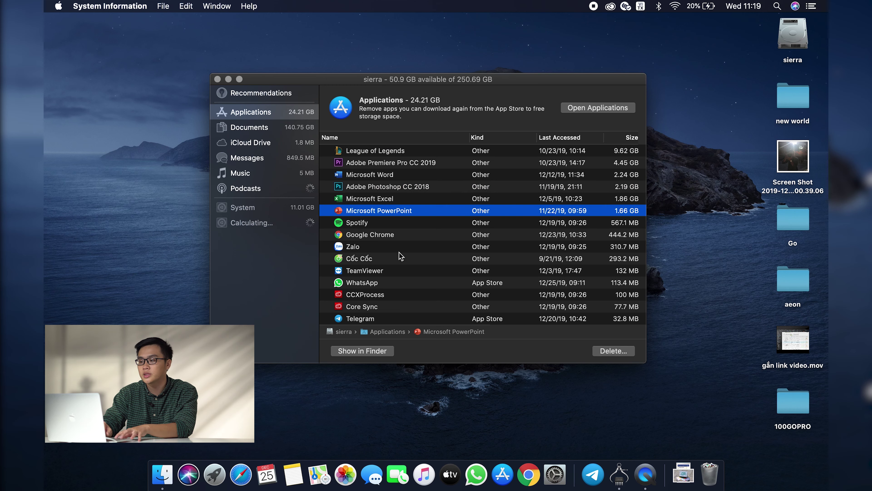
Step: Delete the Adobe Zii Ae-Ai-Ic-Id-Me-Pl-Pr-Ps app from the storage manager's application list and confirm the deletion
{"action": "scroll", "coordinate": [340, 258], "scroll_direction": "down", "scroll_amount": 5}
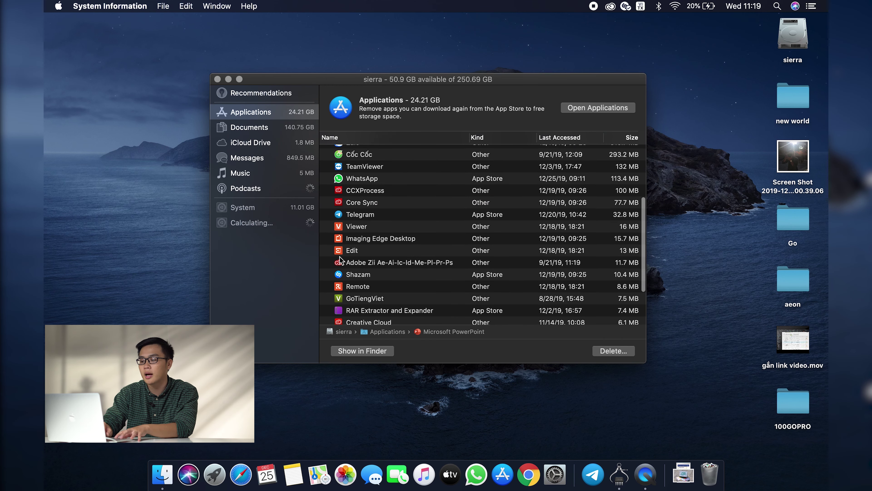
{"action": "left_click", "coordinate": [358, 262]}
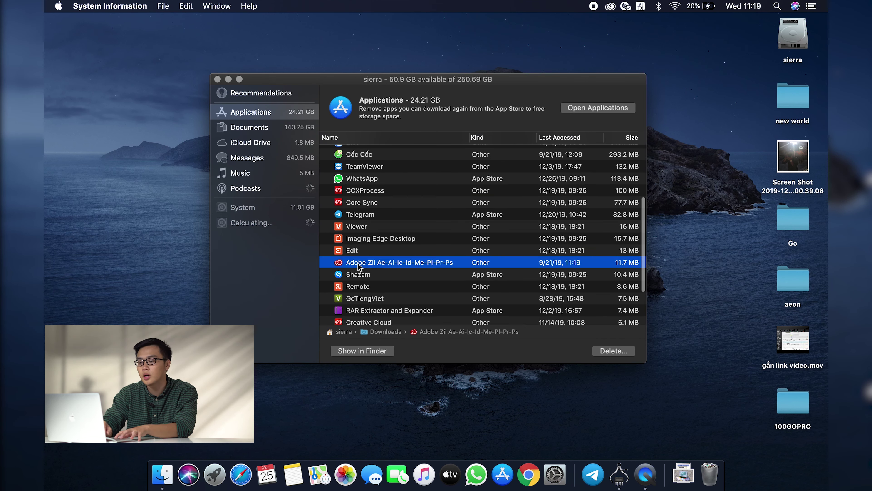
{"action": "right_click", "coordinate": [391, 263]}
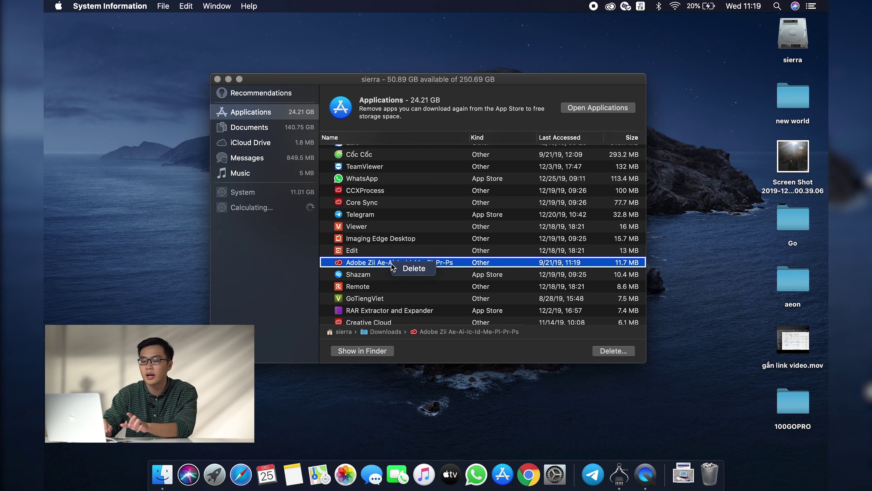
{"action": "left_click", "coordinate": [406, 271]}
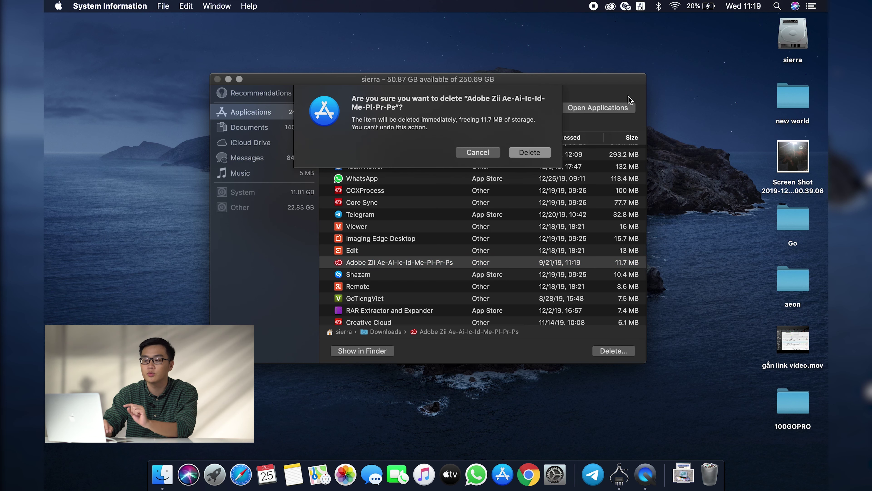
{"action": "left_click", "coordinate": [531, 152]}
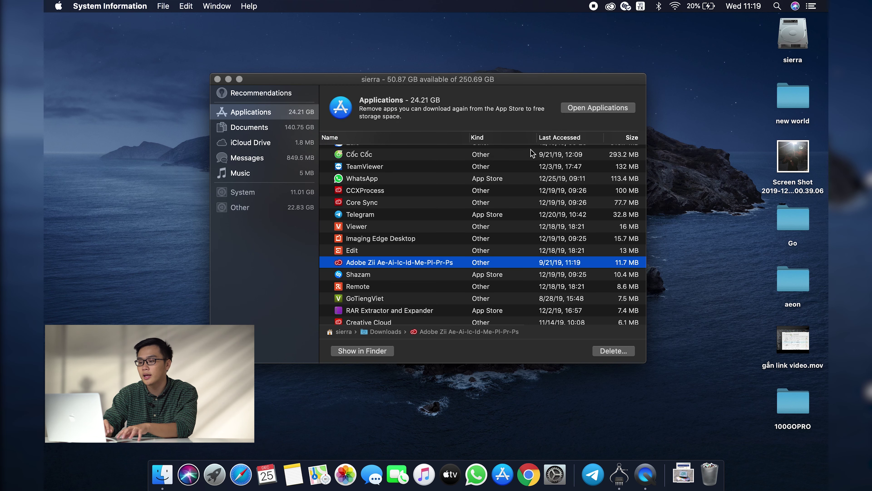